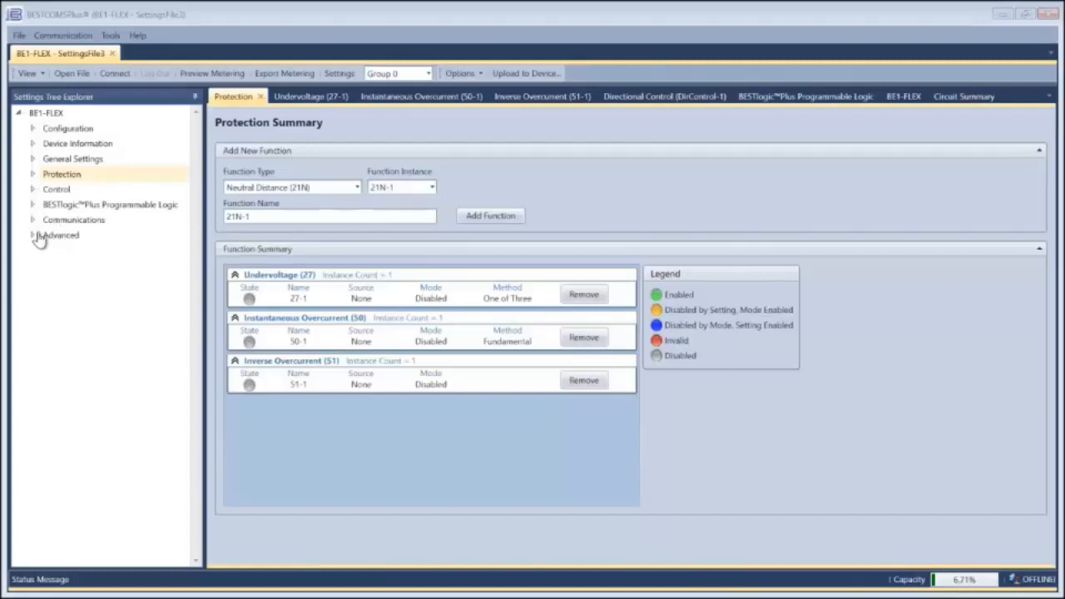
# Step: Review the Targets settings in the Advanced group, and return to the Protection Summary
pyautogui.click(32, 235)
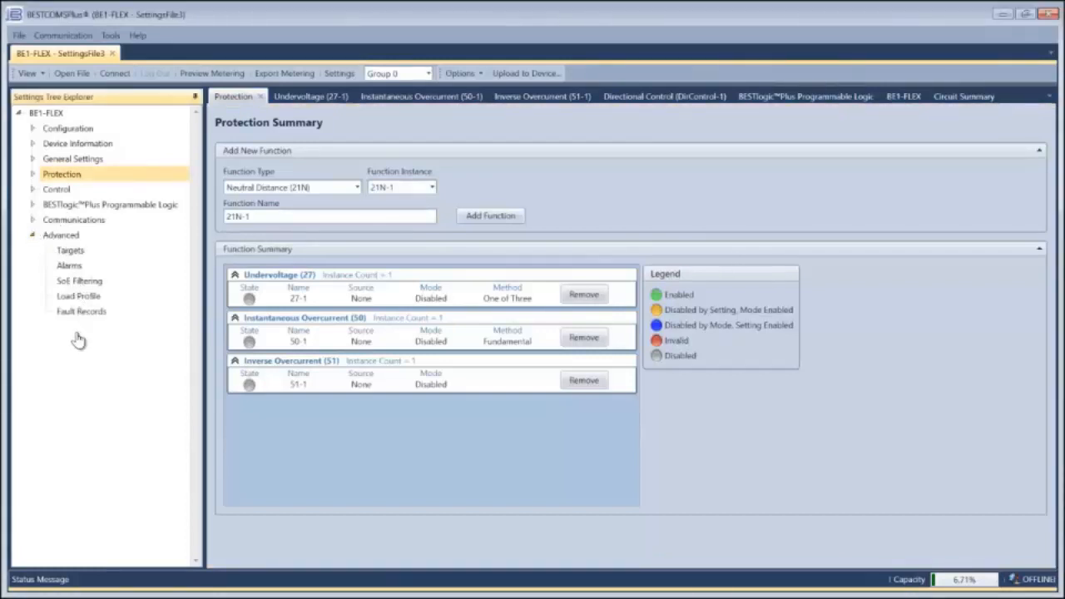
pyautogui.click(70, 252)
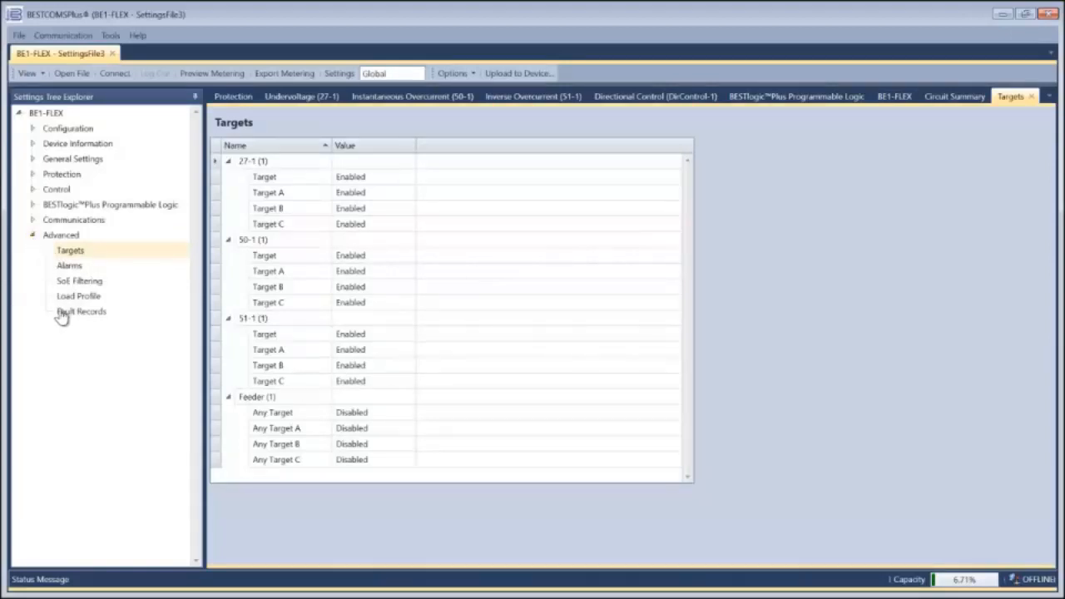
pyautogui.click(33, 236)
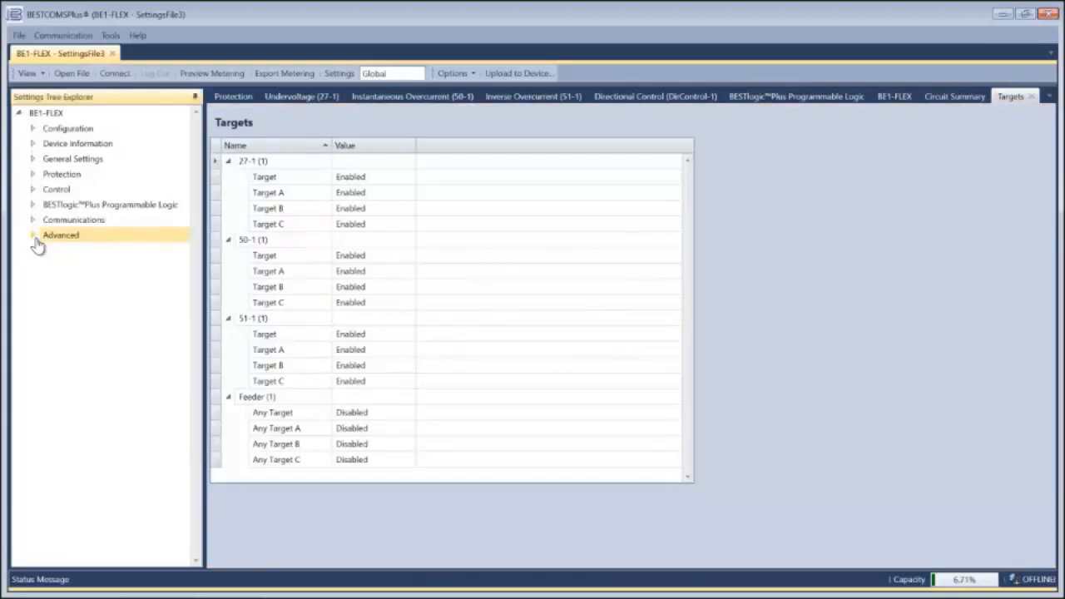
pyautogui.click(234, 98)
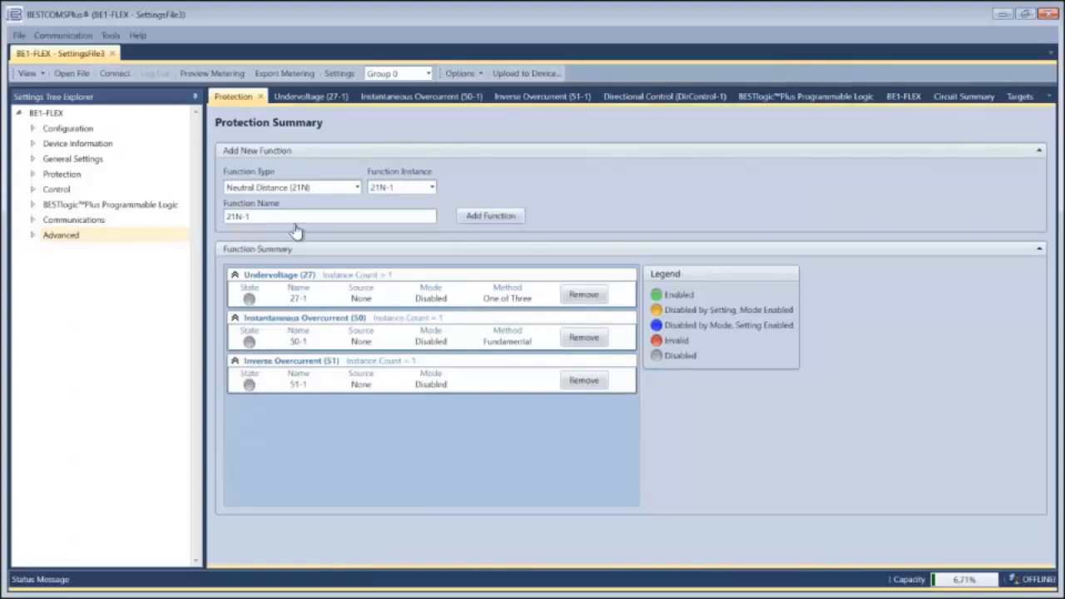
# Step: Show the advanced settings of the Undervoltage (27-1) element and set its mode to Phase
pyautogui.click(311, 99)
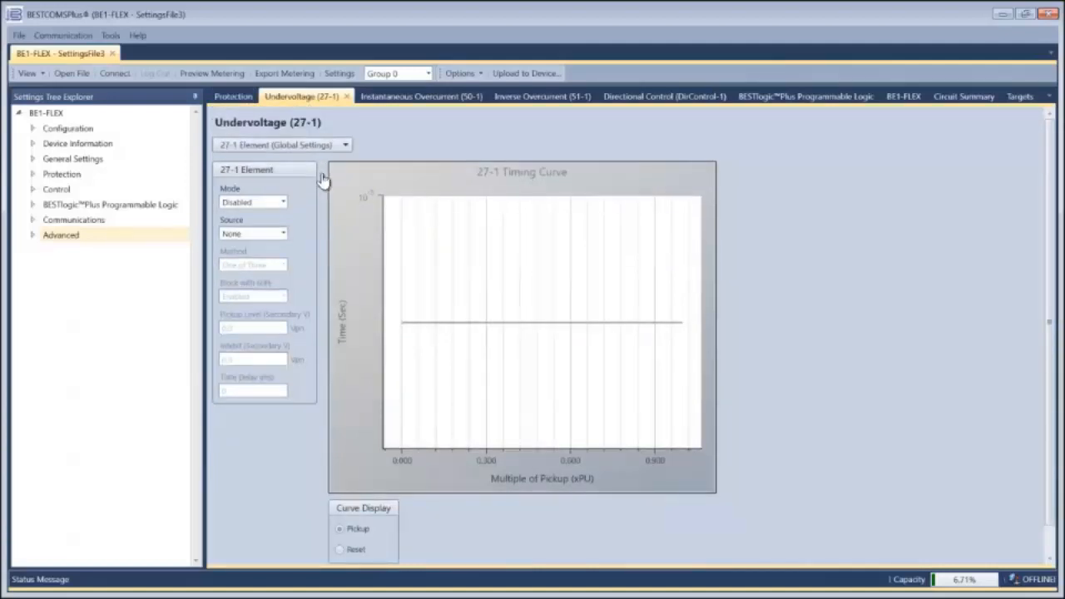
pyautogui.scroll(-1, 324, 188)
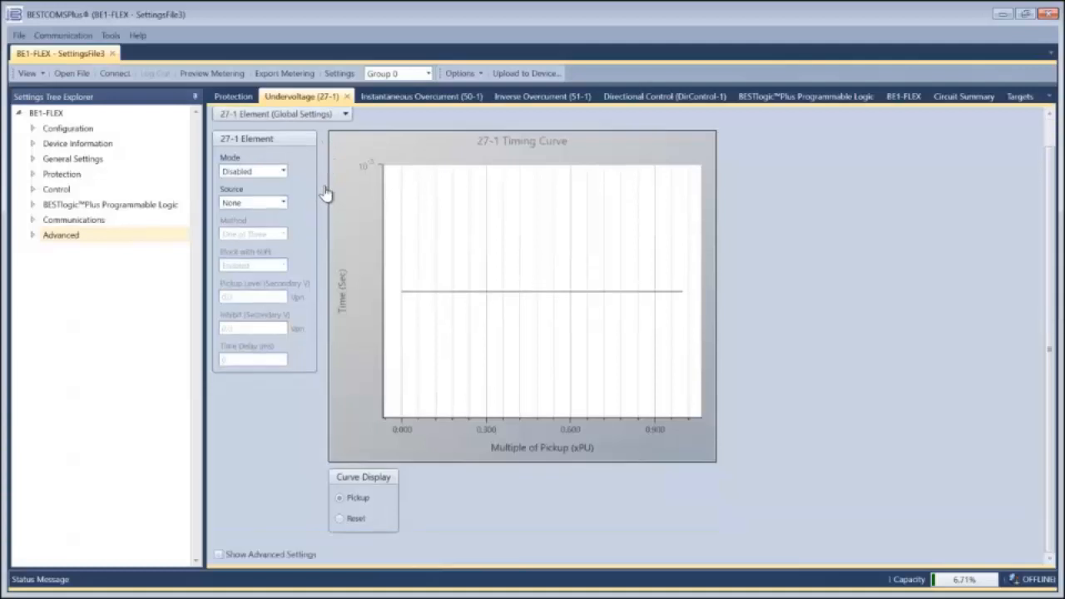
pyautogui.click(219, 557)
pyautogui.scroll(-1, 316, 287)
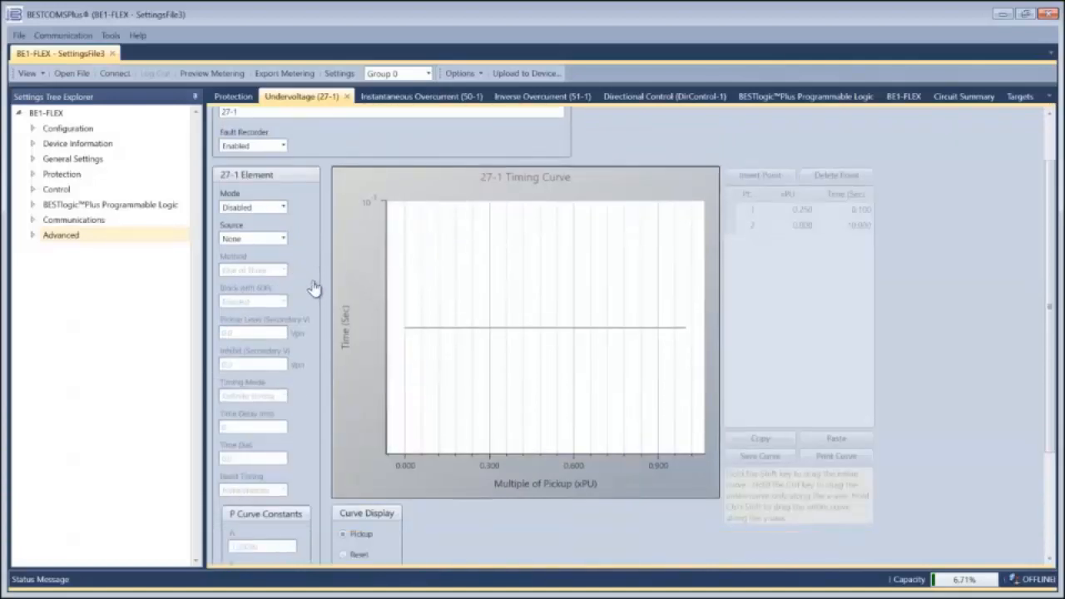
pyautogui.click(282, 208)
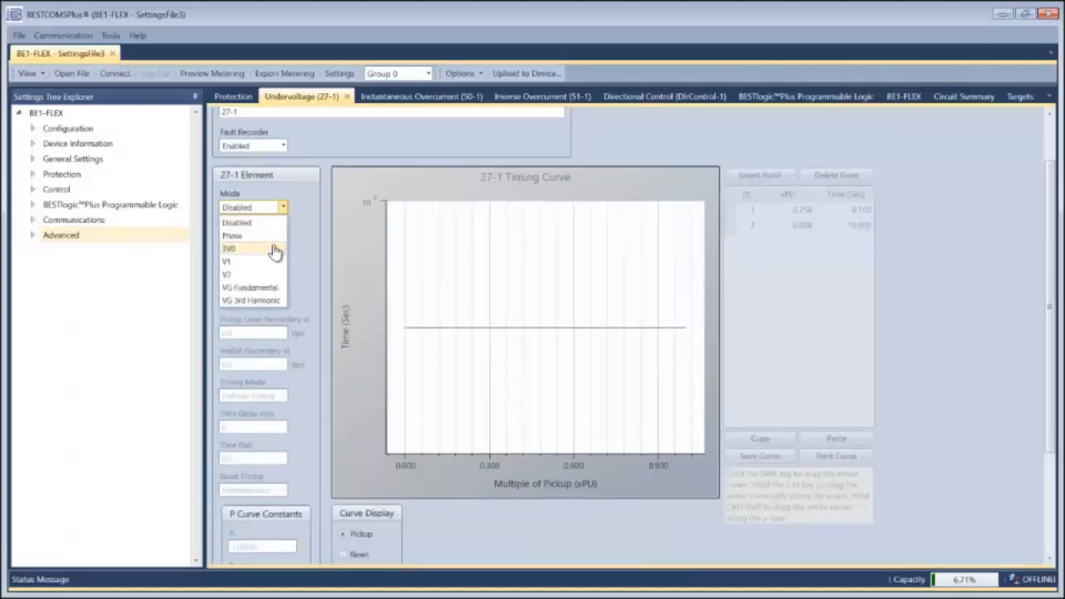
pyautogui.click(264, 236)
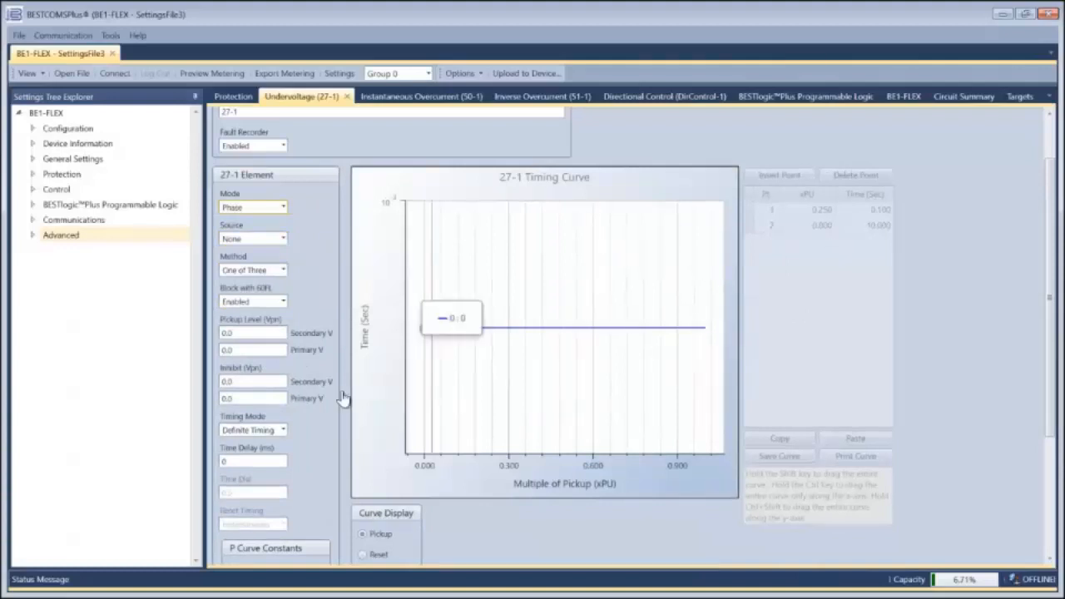
# Step: Try Inverse Timing for the 27-1 element, set its timing mode to Table, and hide the advanced settings
pyautogui.scroll(-3, 305, 485)
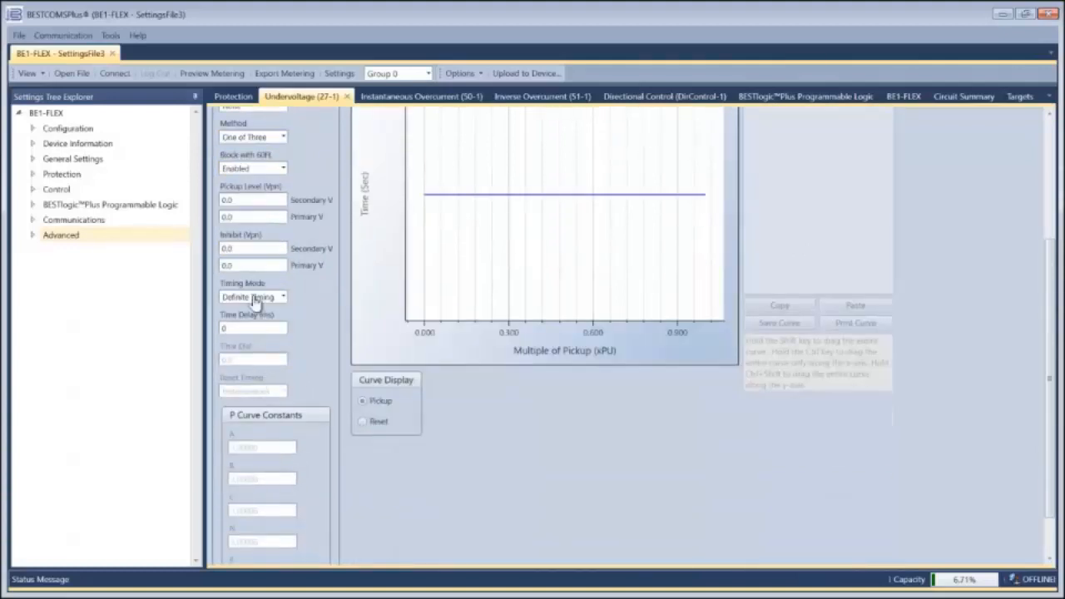
pyautogui.click(279, 298)
pyautogui.click(268, 323)
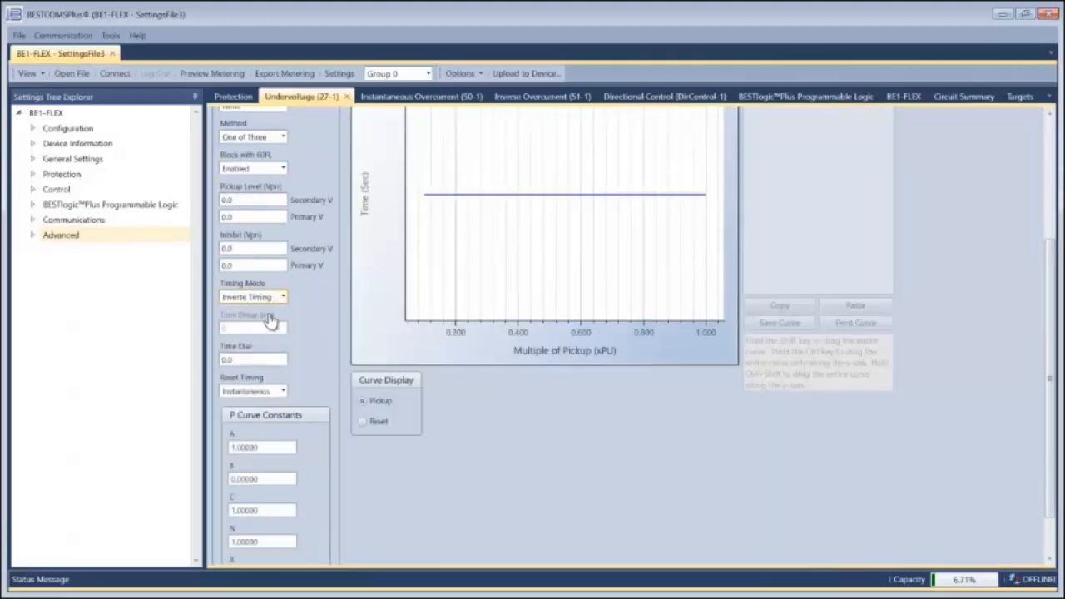
pyautogui.click(258, 297)
pyautogui.click(266, 333)
pyautogui.scroll(3, 323, 303)
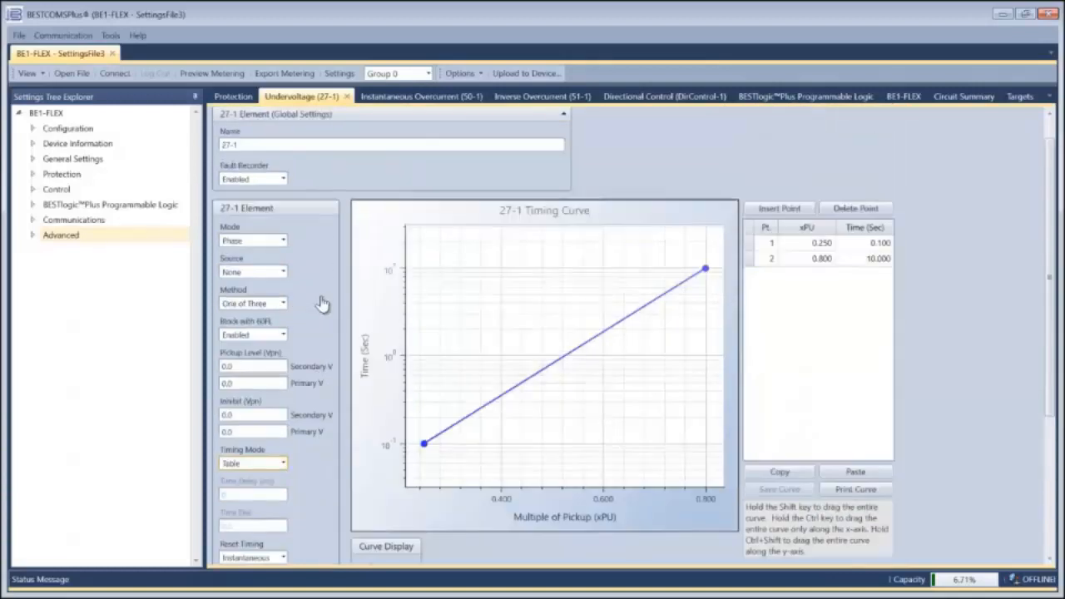
pyautogui.scroll(-5, 323, 304)
pyautogui.click(217, 553)
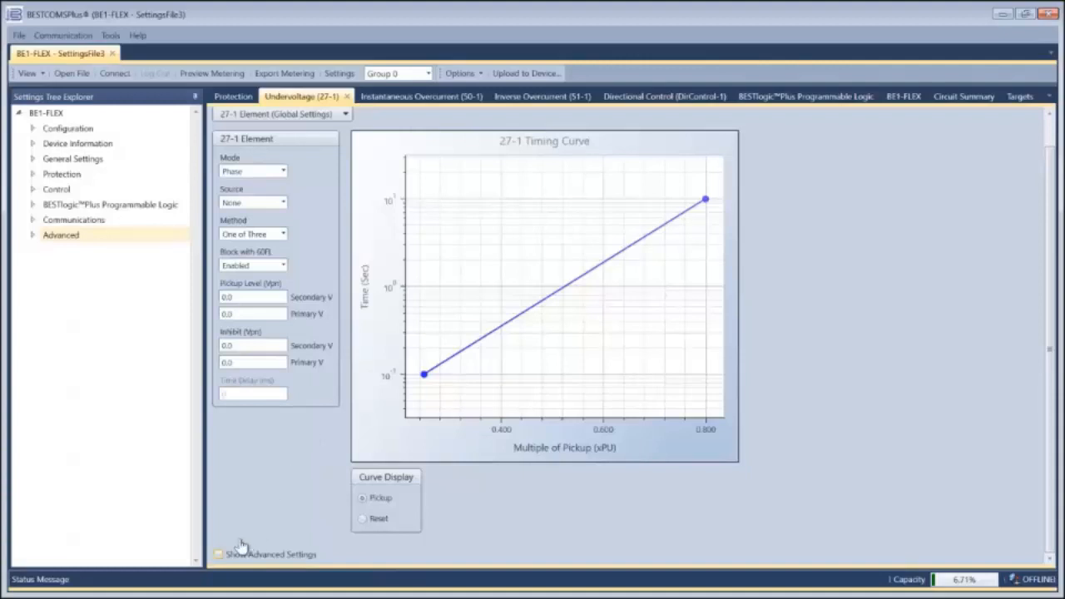
# Step: Inspect the advanced settings of the Instantaneous Overcurrent (50-1) element and hide them again
pyautogui.click(381, 98)
pyautogui.click(219, 389)
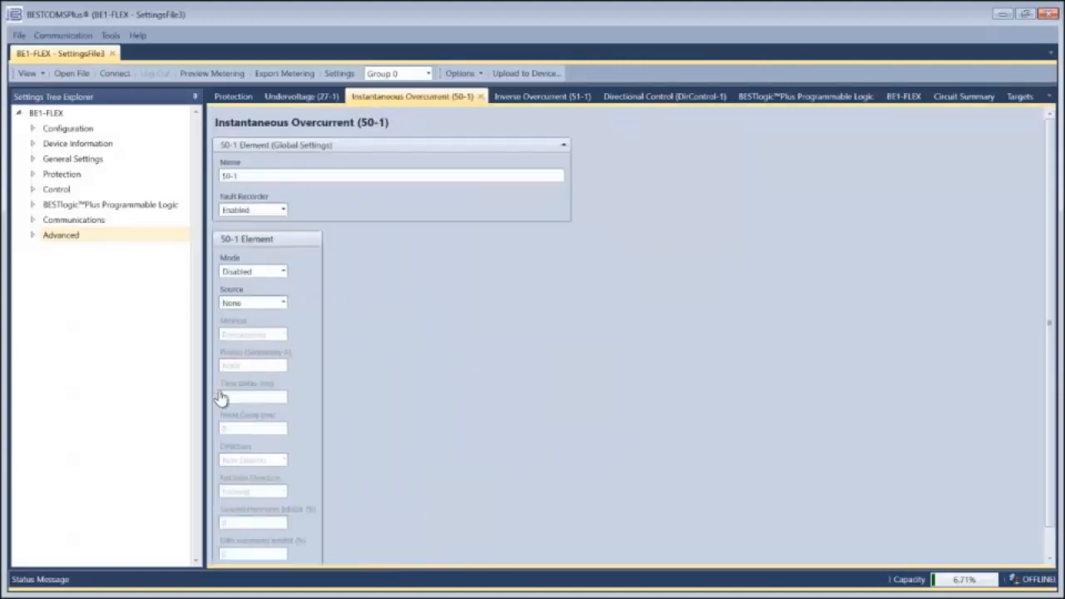
pyautogui.scroll(-1, 258, 353)
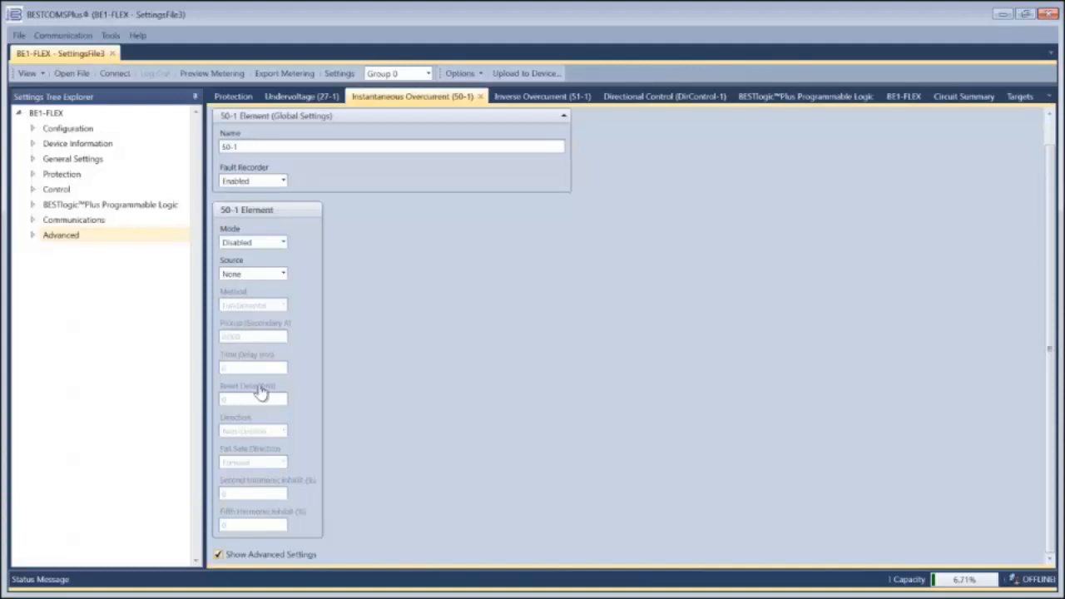
pyautogui.click(219, 555)
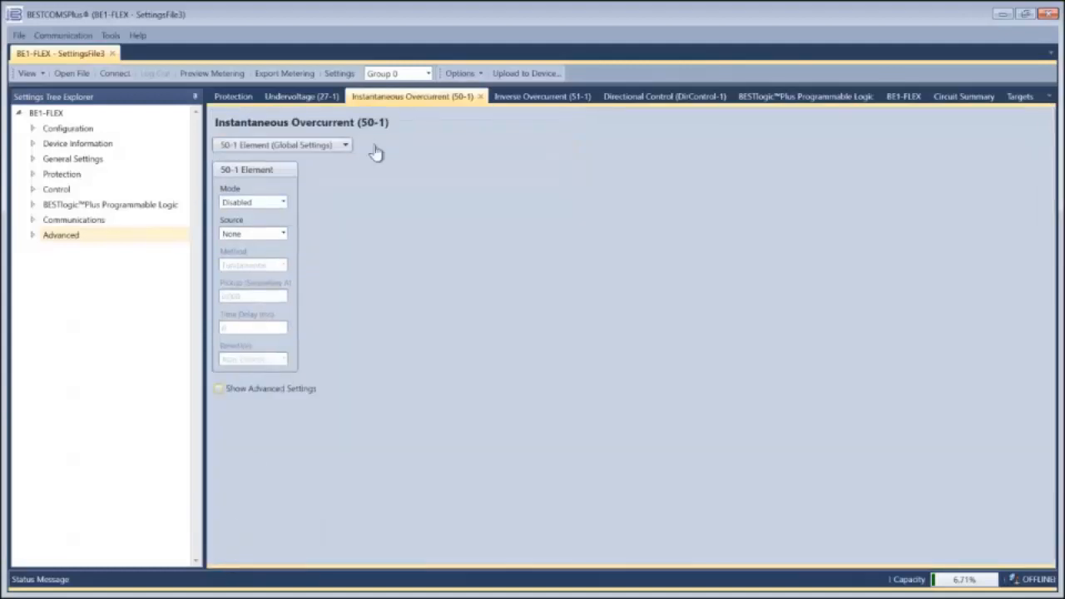
# Step: Examine the advanced settings of the Inverse Overcurrent (51-1) element, including voltage restraint and P curve constants, and hide them
pyautogui.click(532, 100)
pyautogui.scroll(-5, 300, 284)
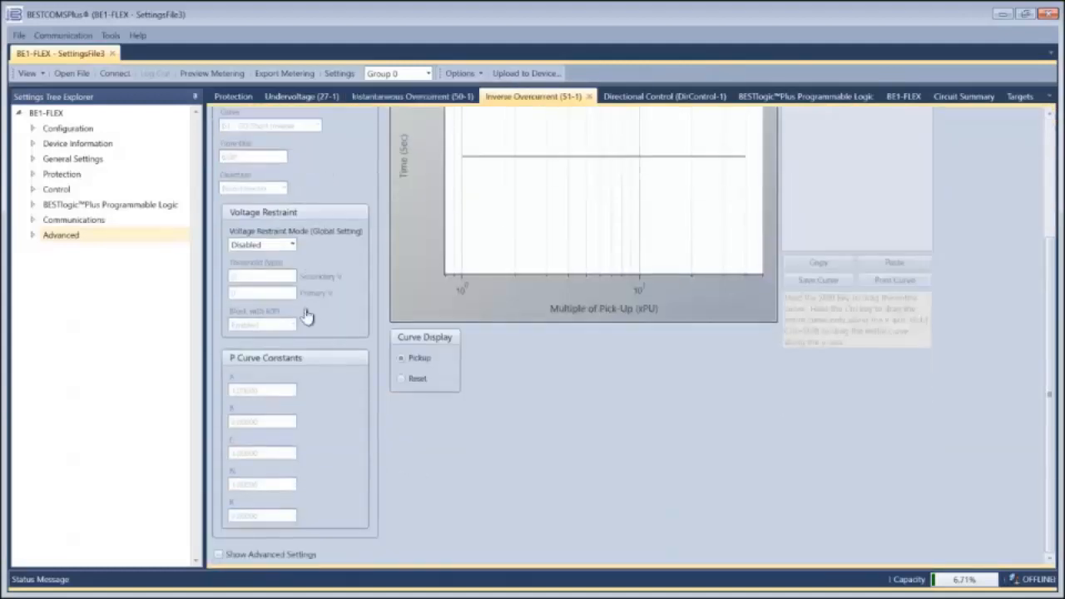
pyautogui.click(218, 553)
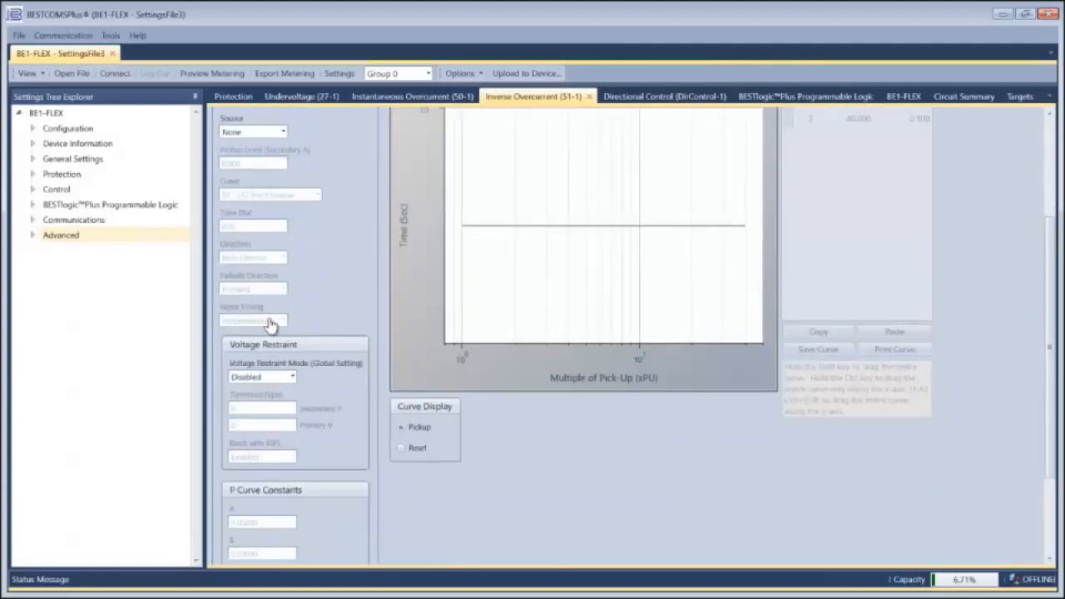
pyautogui.scroll(-5, 261, 466)
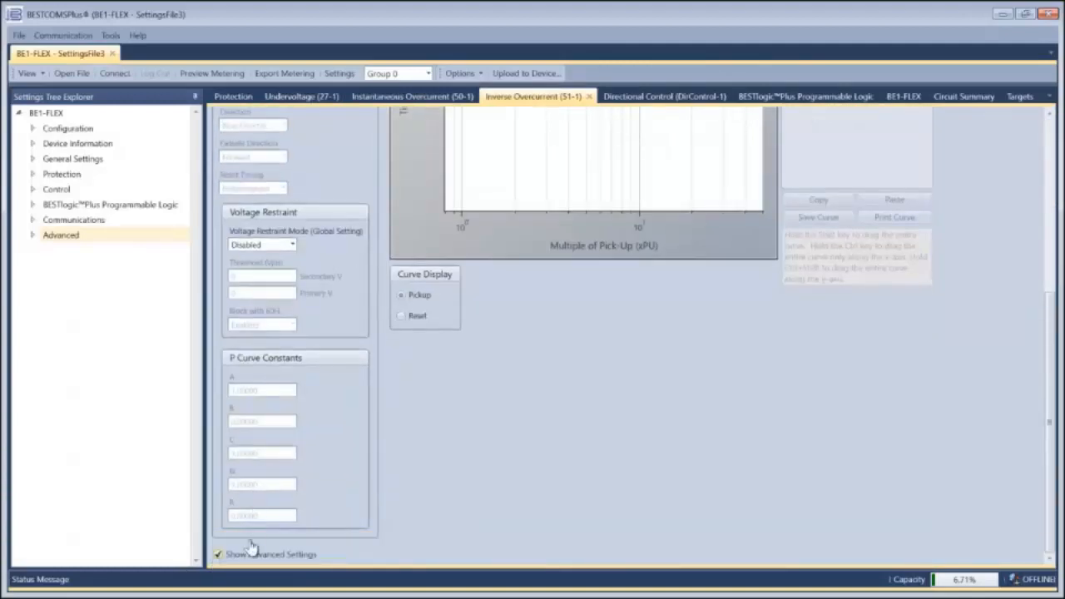
pyautogui.click(218, 554)
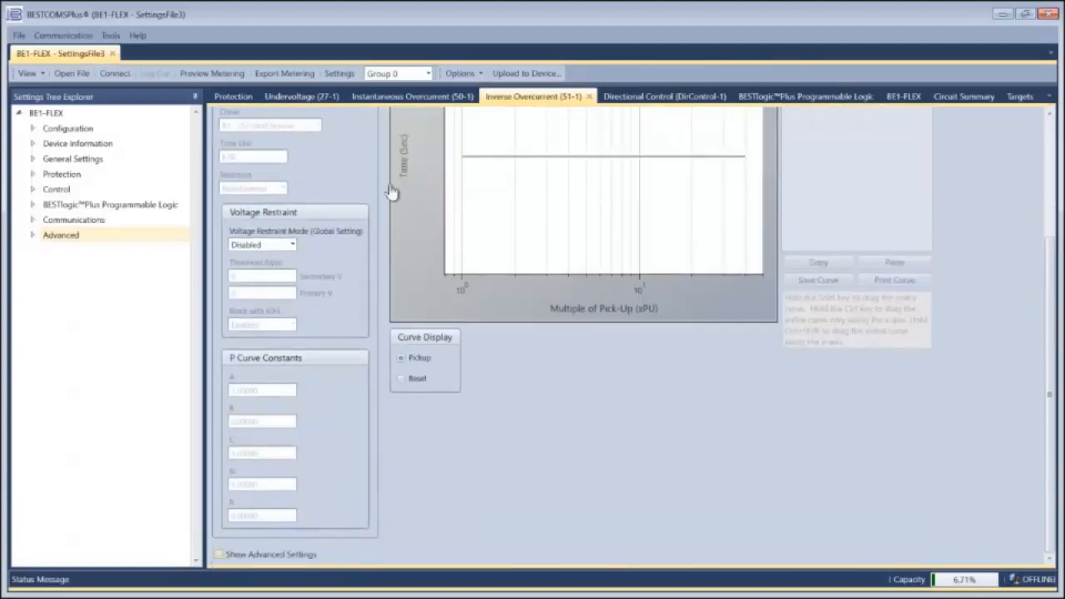
# Step: Show the advanced settings of Directional Control (DirControl-1) and examine the load encroachment options and plot
pyautogui.click(623, 98)
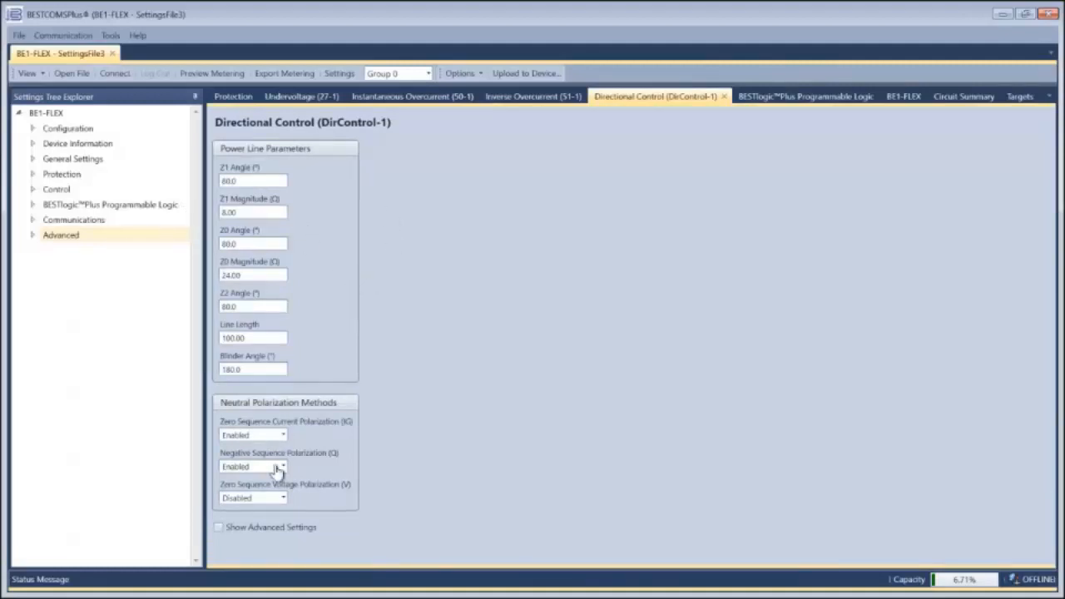
pyautogui.click(218, 528)
pyautogui.scroll(-5, 302, 393)
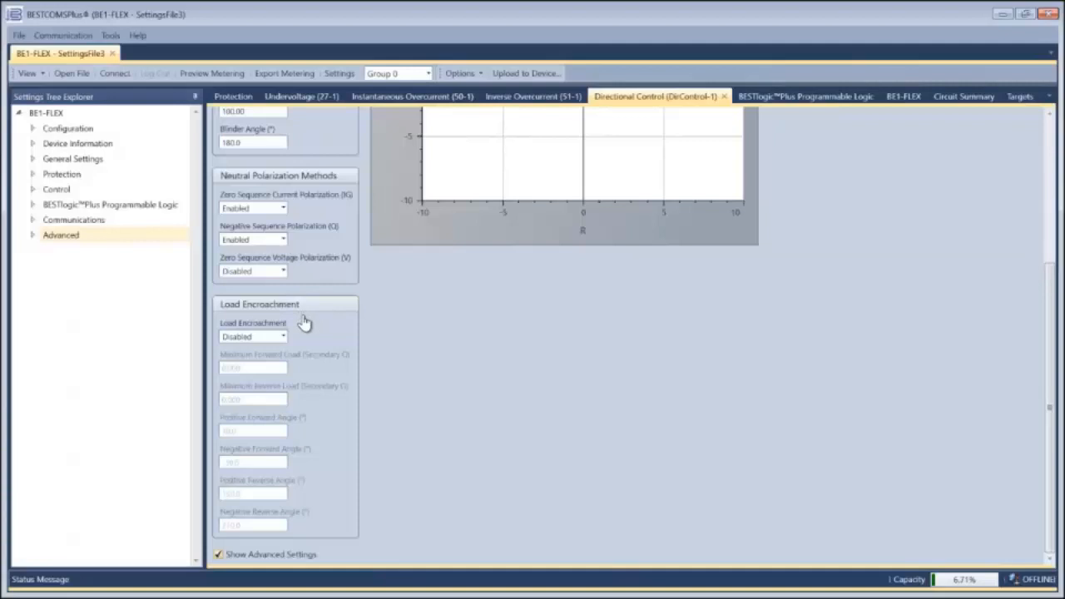
pyautogui.scroll(5, 305, 323)
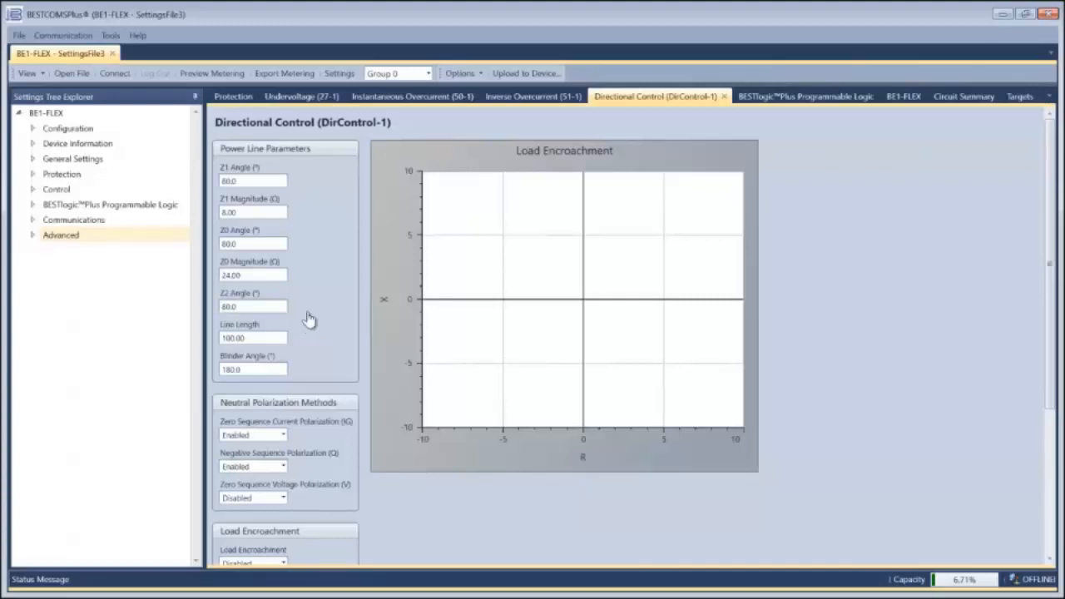
# Step: Place the Instantaneous Overcurrent (50-1) and Inverse Time Overcurrent (51-1) elements on Logic Page 1 of the BESTlogicPlus programmable logic
pyautogui.click(816, 100)
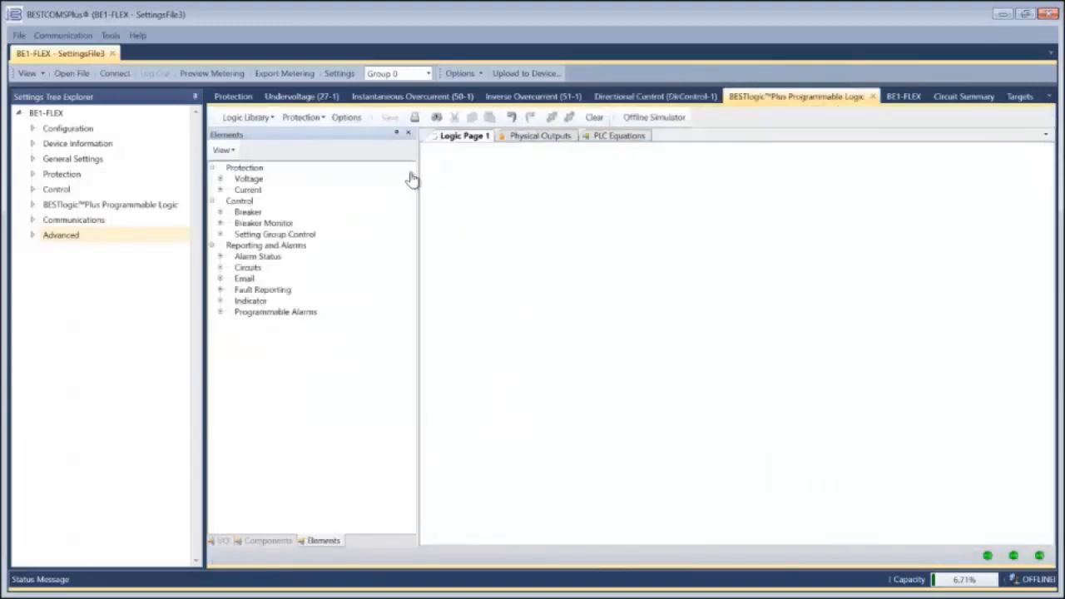
pyautogui.click(221, 191)
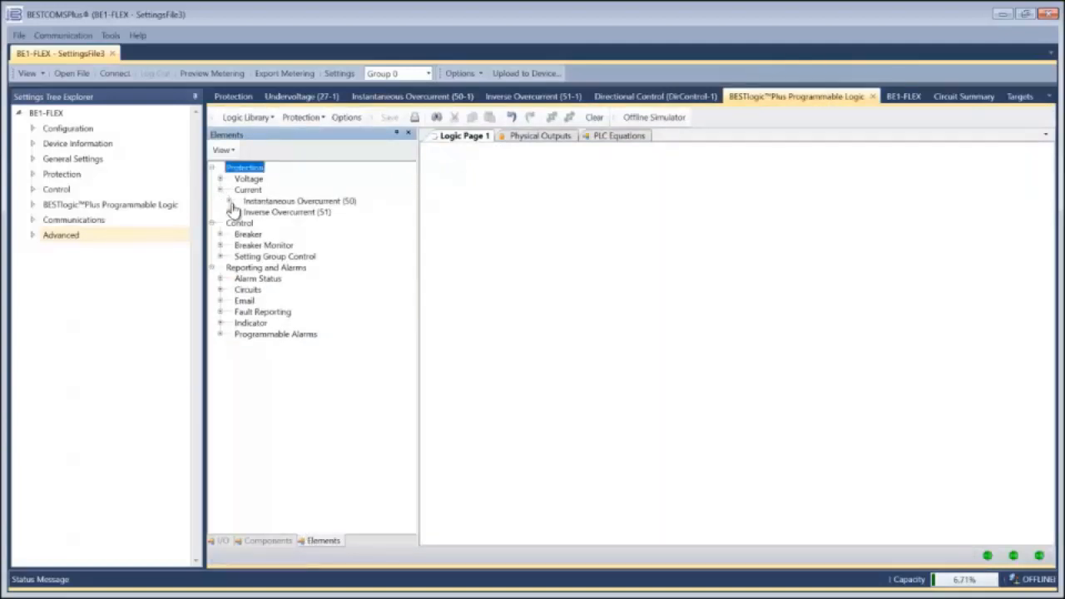
pyautogui.click(229, 202)
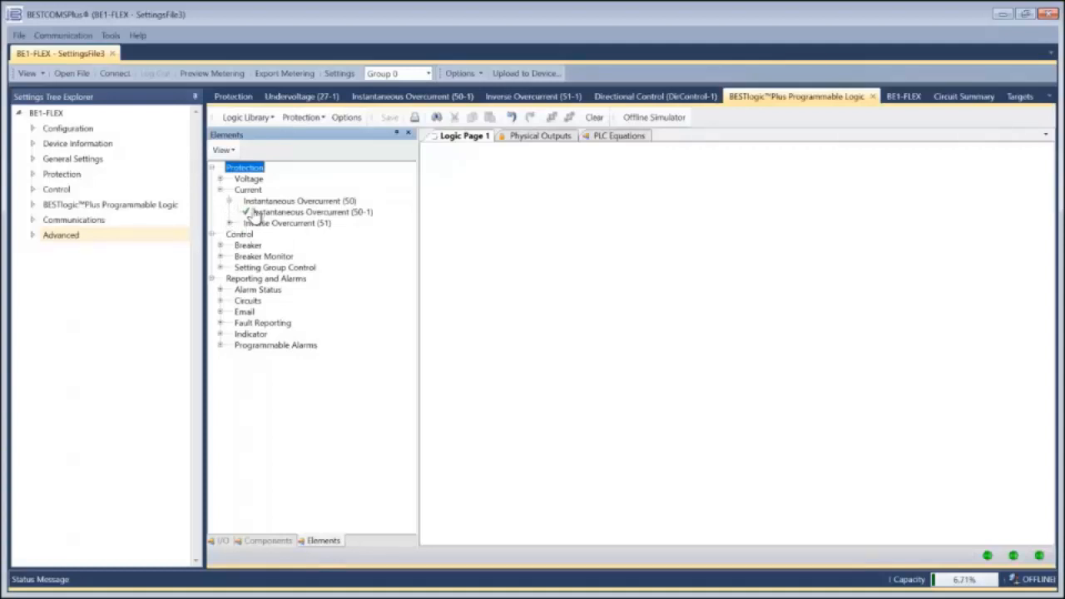
pyautogui.moveTo(283, 213); pyautogui.dragTo(541, 250)
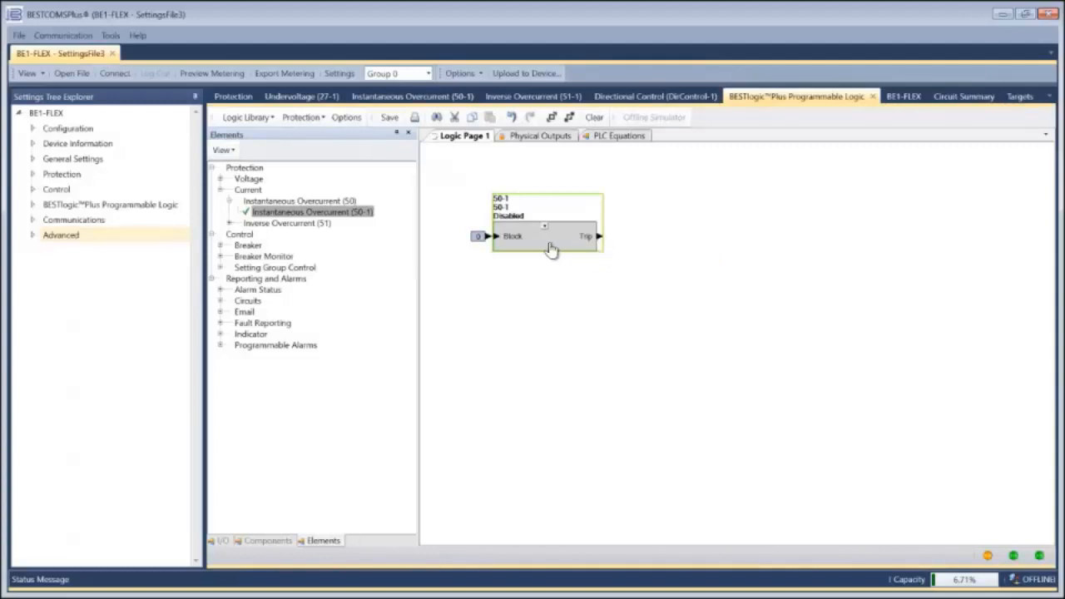
pyautogui.click(230, 223)
pyautogui.moveTo(258, 234); pyautogui.dragTo(518, 378)
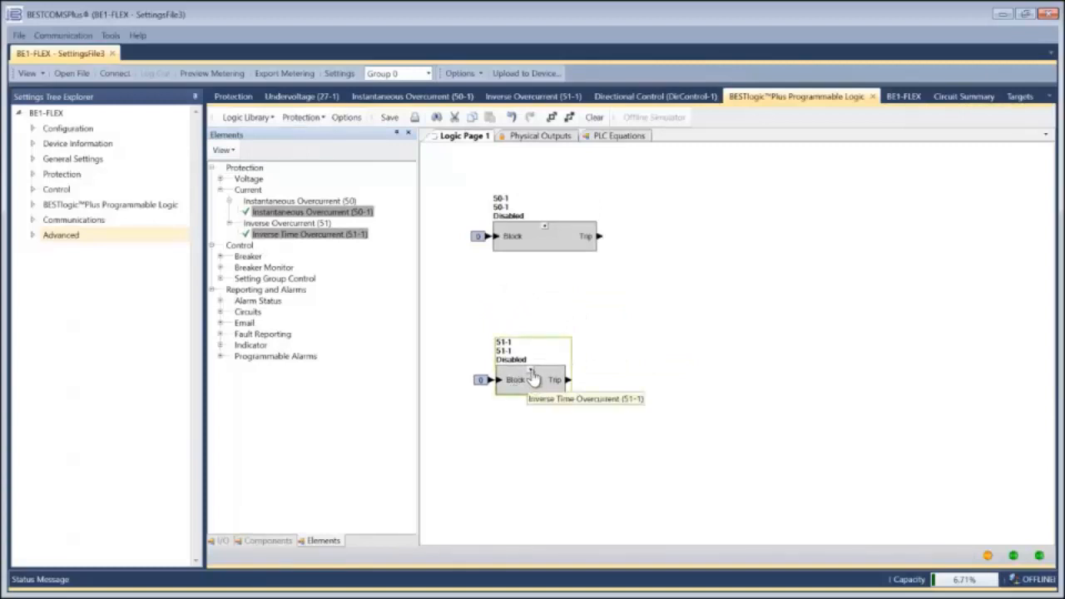
# Step: Expand the 51-1 and 50-1 logic blocks to show all their outputs, and shift the 50-1 block slightly upward
pyautogui.click(530, 370)
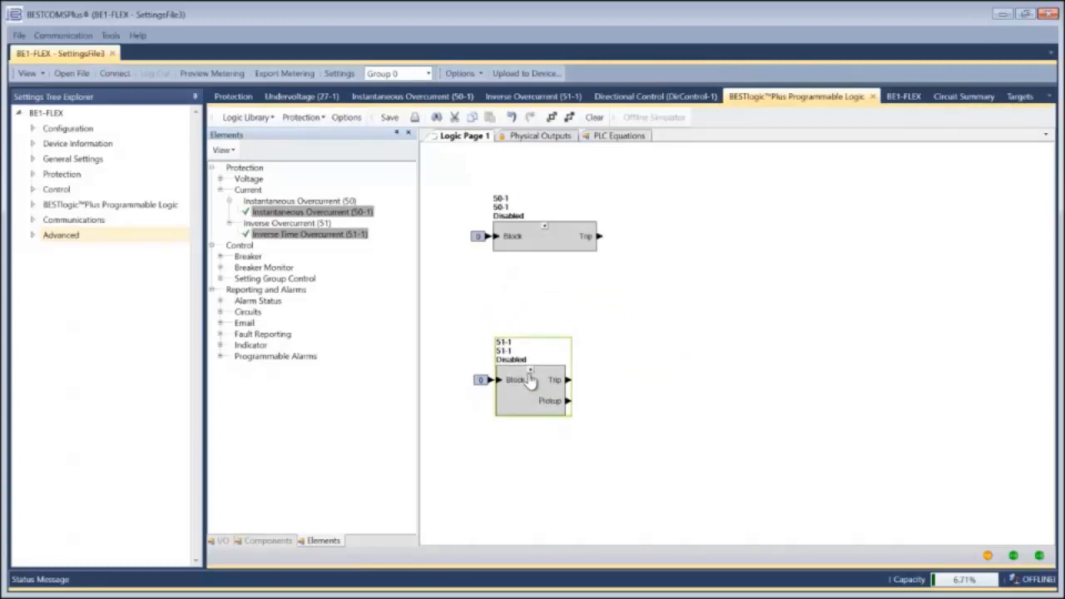
pyautogui.click(530, 371)
pyautogui.click(530, 370)
pyautogui.click(545, 227)
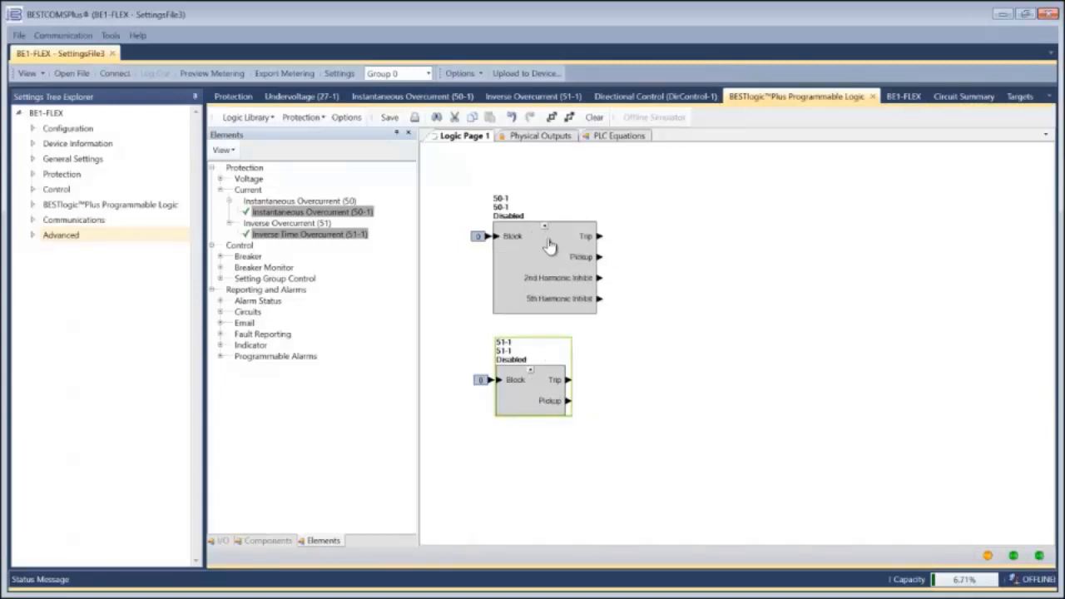
pyautogui.moveTo(552, 246)
pyautogui.mouseDown()
pyautogui.moveTo(549, 230)
pyautogui.moveTo(544, 239)
pyautogui.mouseUp()
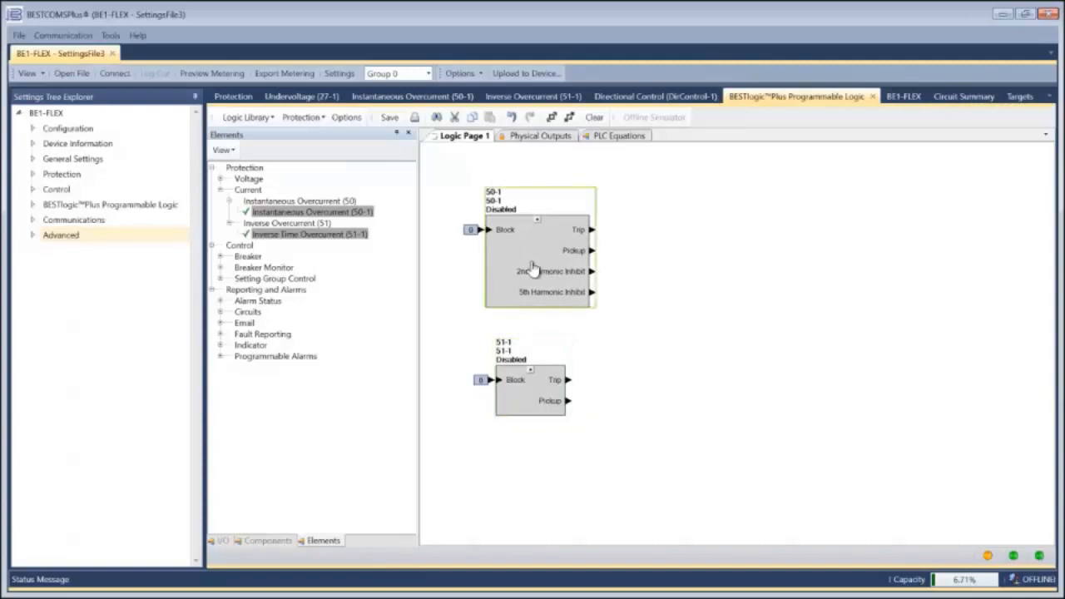
pyautogui.click(554, 337)
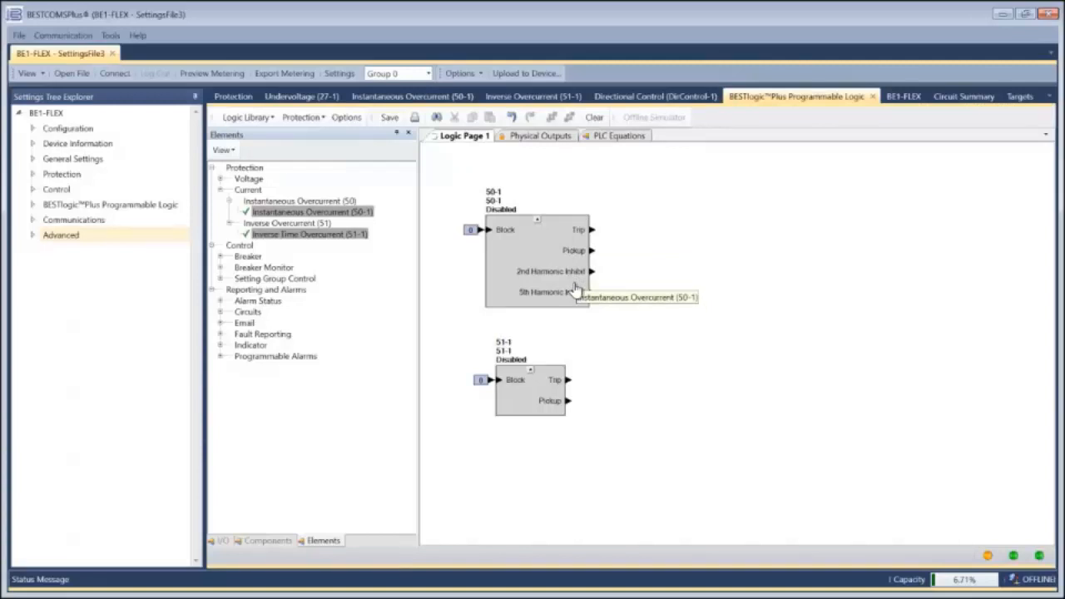
# Step: Collapse both logic blocks to their Trip outputs and stack the 51-1 block directly beneath the 50-1 block
pyautogui.click(537, 220)
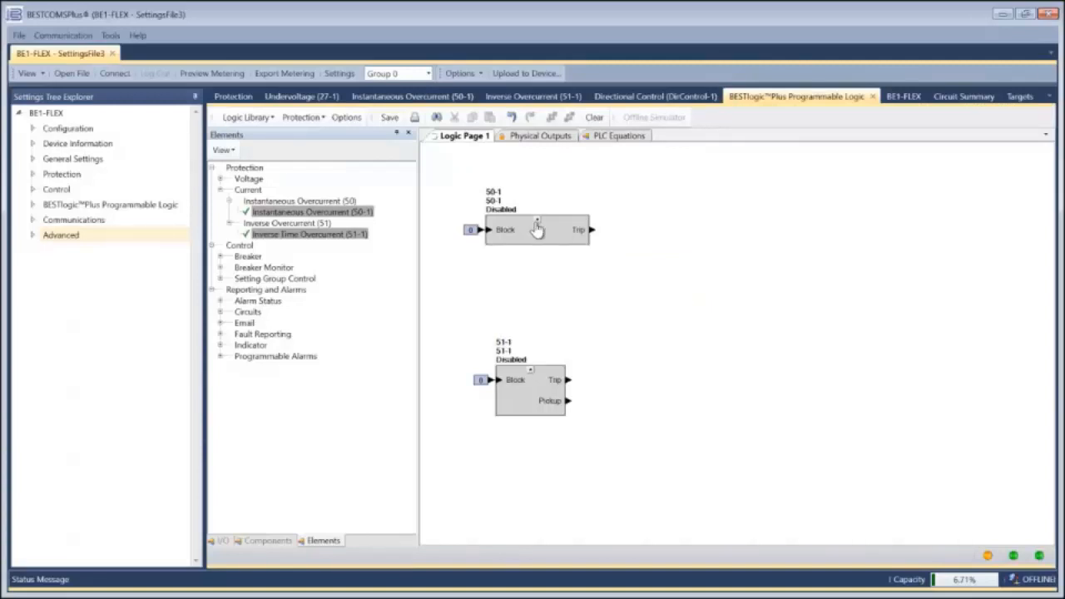
pyautogui.moveTo(537, 230); pyautogui.dragTo(542, 296)
pyautogui.moveTo(525, 410); pyautogui.dragTo(524, 372)
pyautogui.click(529, 352)
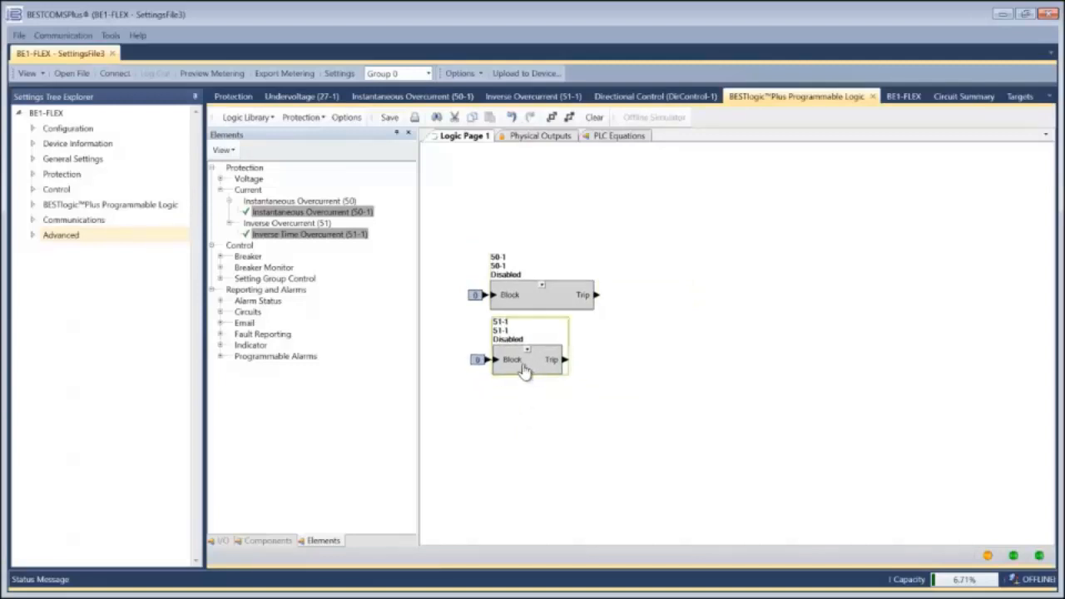